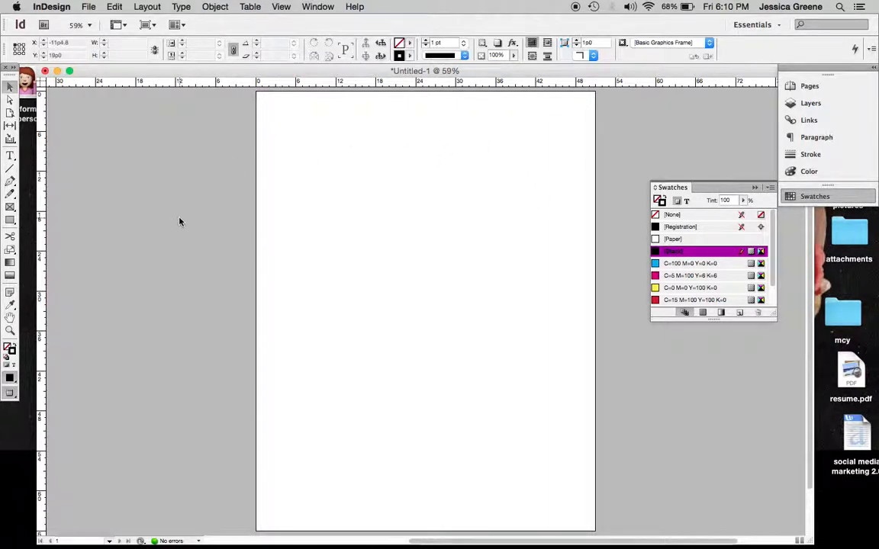
{"action": "left_click", "coordinate": [10, 209]}
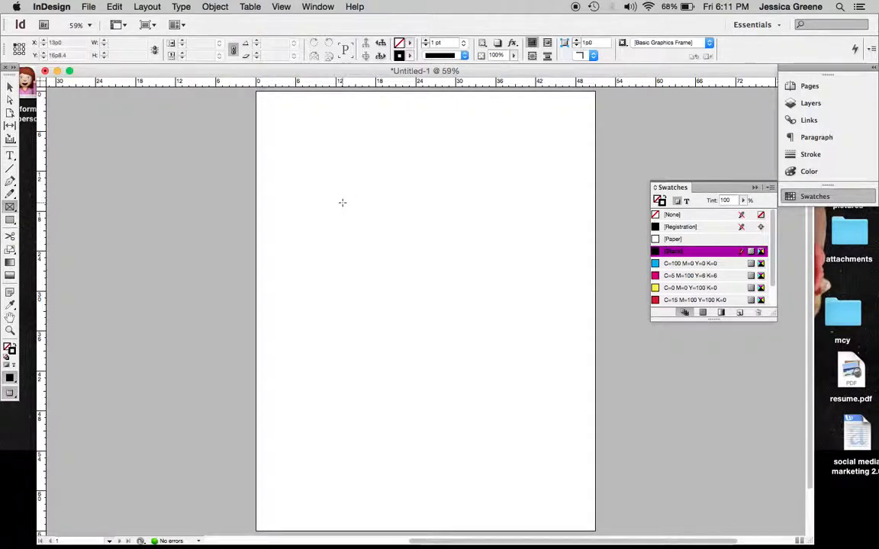
{"action": "left_click_drag", "start_coordinate": [342, 203], "coordinate": [474, 300]}
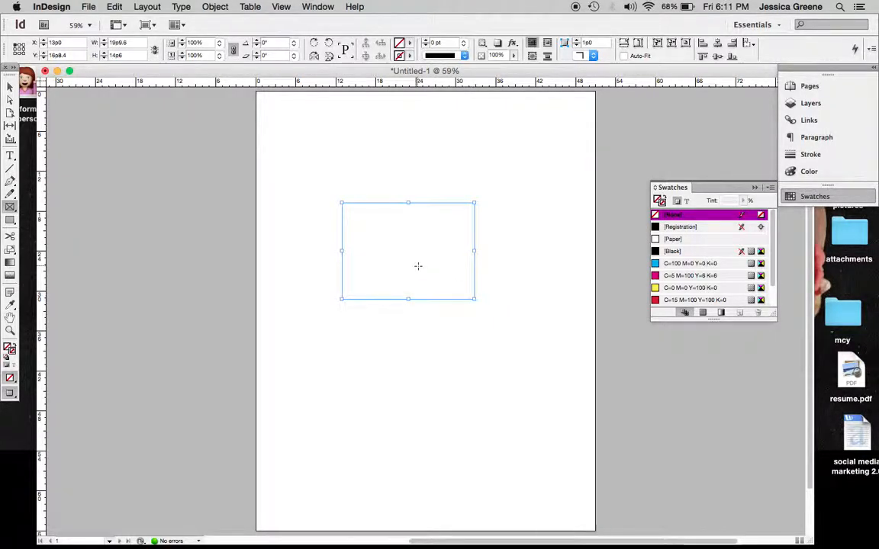
{"action": "key", "text": "super+z"}
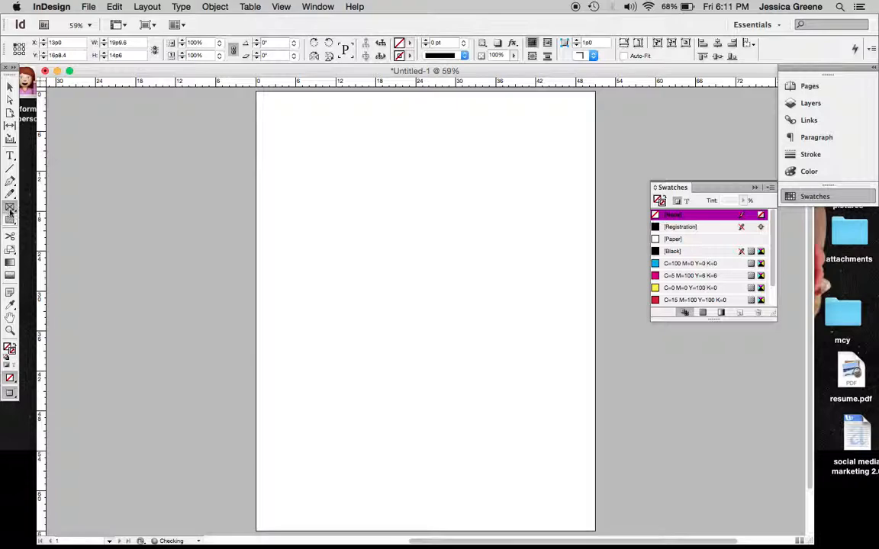
Draw a square frame about 16p6 wide in the upper middle of the page and give it a 3 pt stroke.
{"action": "left_click", "coordinate": [10, 208]}
{"action": "left_click_drag", "start_coordinate": [344, 185], "coordinate": [456, 295]}
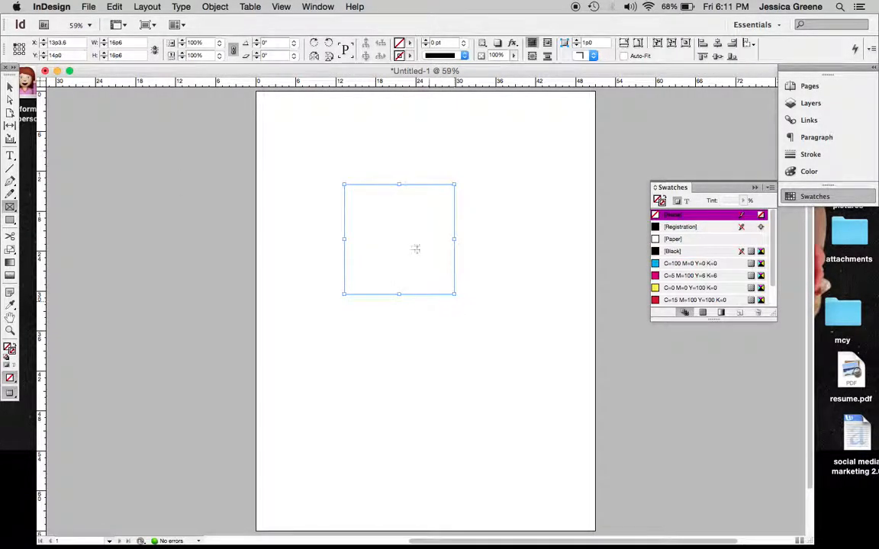
{"action": "left_click", "coordinate": [426, 41]}
{"action": "left_click", "coordinate": [426, 41]}
{"action": "left_click", "coordinate": [426, 41]}
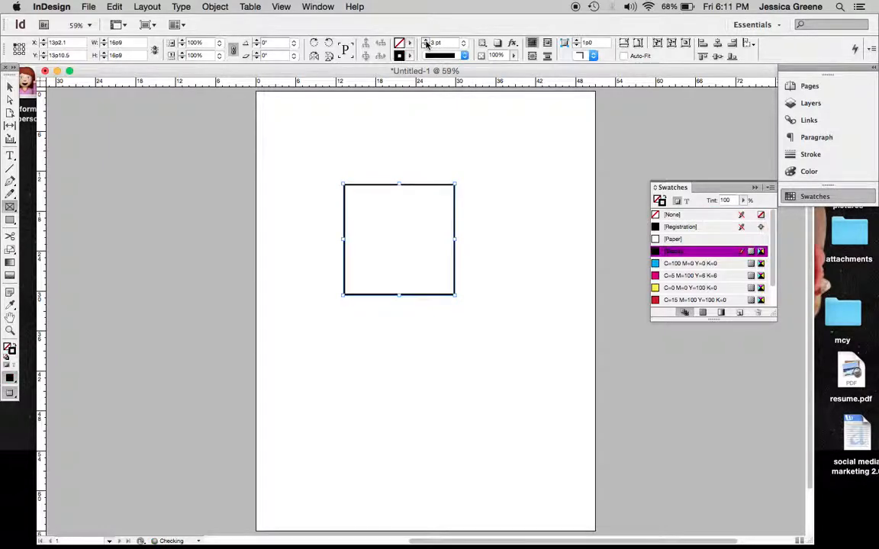
{"action": "left_click", "coordinate": [426, 46]}
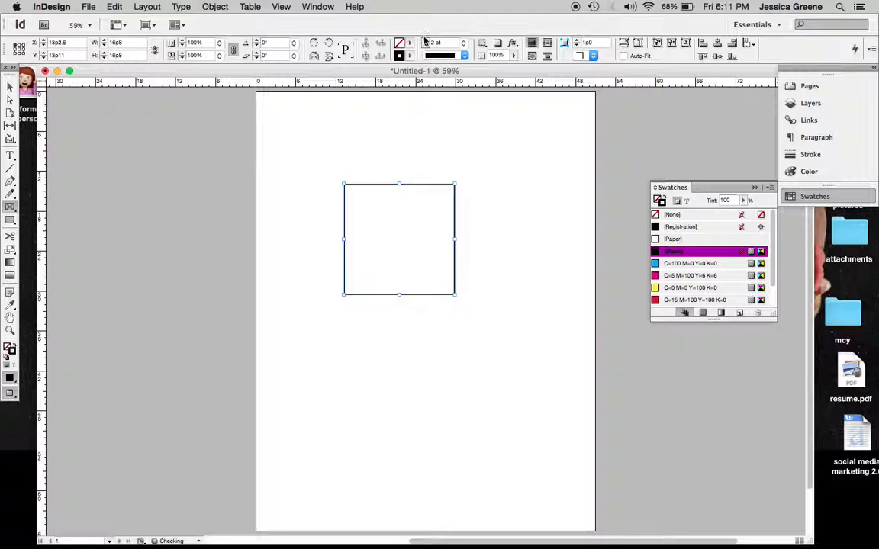
{"action": "left_click", "coordinate": [426, 41]}
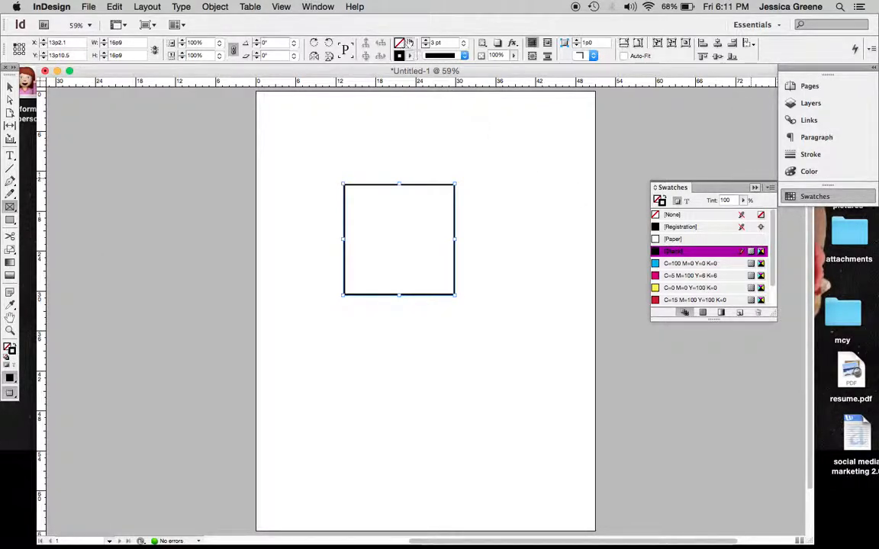
Try the magenta and yellow swatches as the square frame's fill, settling on [Paper].
{"action": "left_click", "coordinate": [409, 43]}
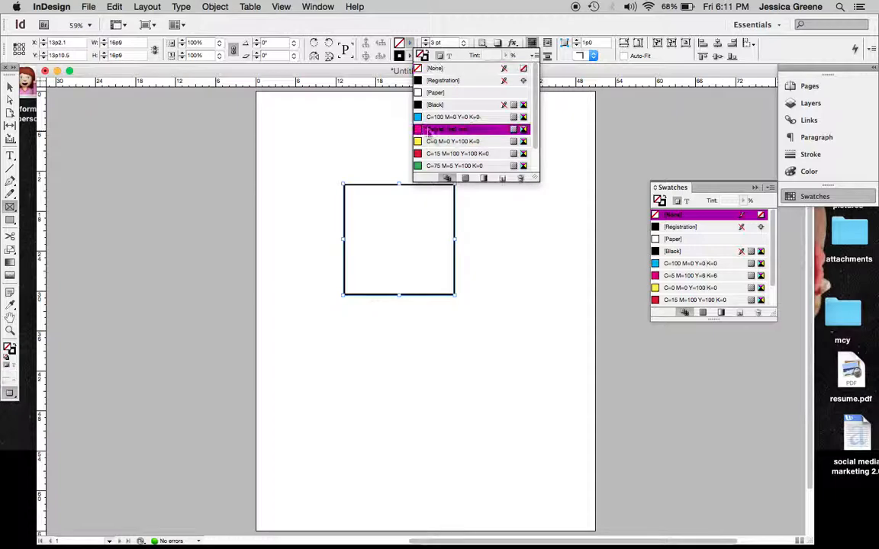
{"action": "left_click", "coordinate": [432, 130]}
{"action": "left_click", "coordinate": [438, 142]}
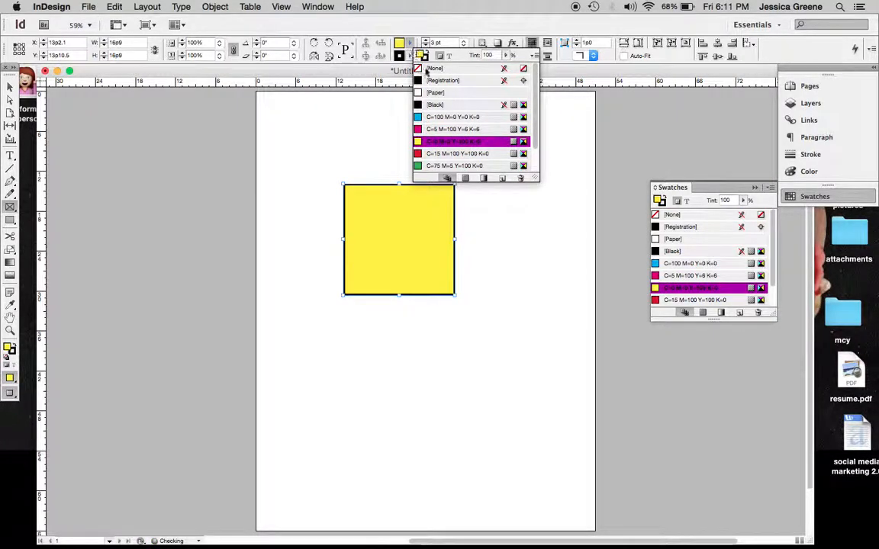
{"action": "left_click", "coordinate": [433, 93]}
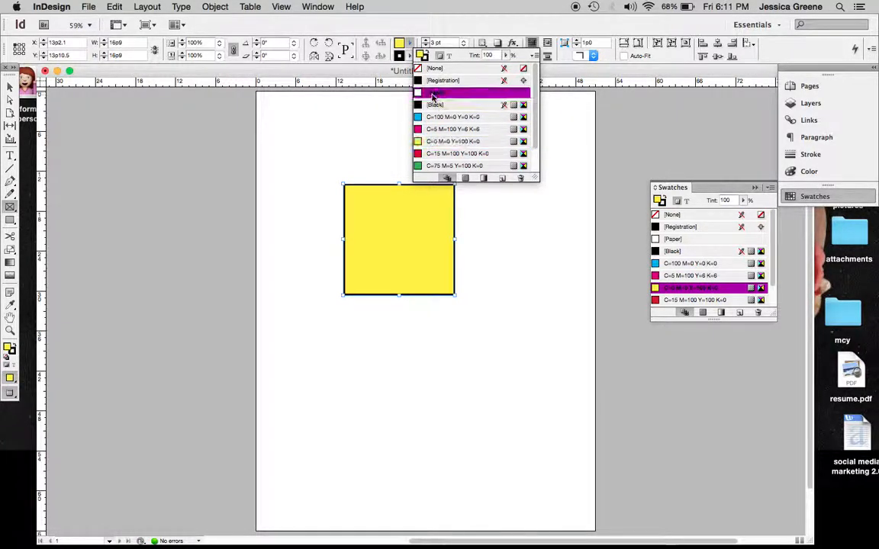
{"action": "left_click", "coordinate": [10, 155]}
{"action": "left_click_drag", "start_coordinate": [276, 263], "coordinate": [360, 360]}
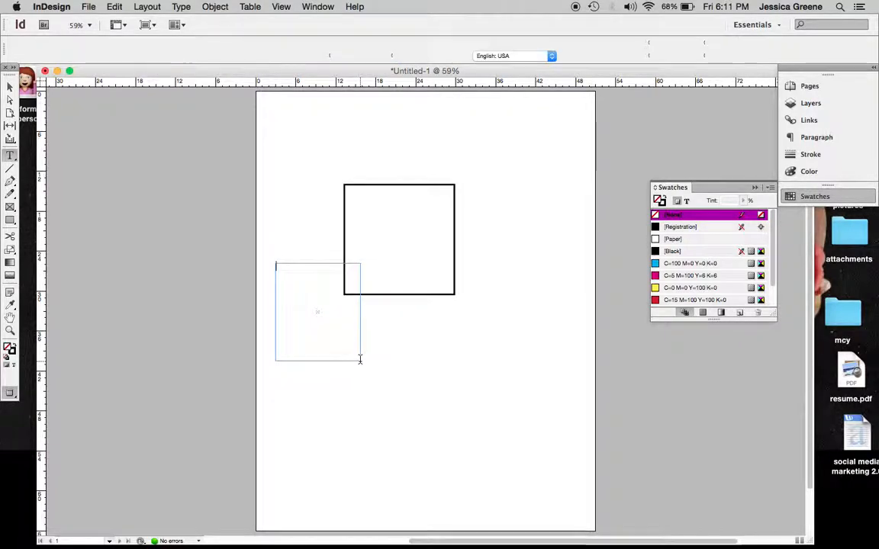
{"action": "left_click_drag", "start_coordinate": [361, 360], "coordinate": [361, 359]}
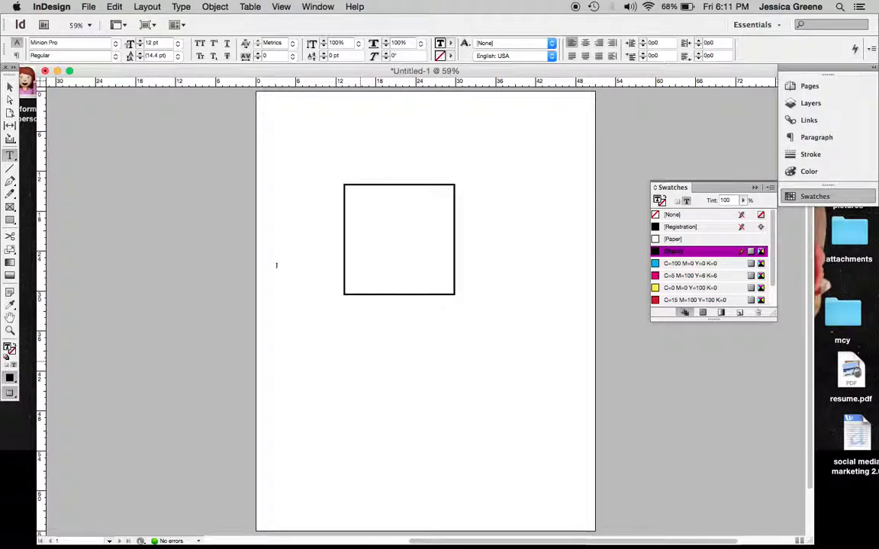
{"action": "left_click", "coordinate": [10, 86]}
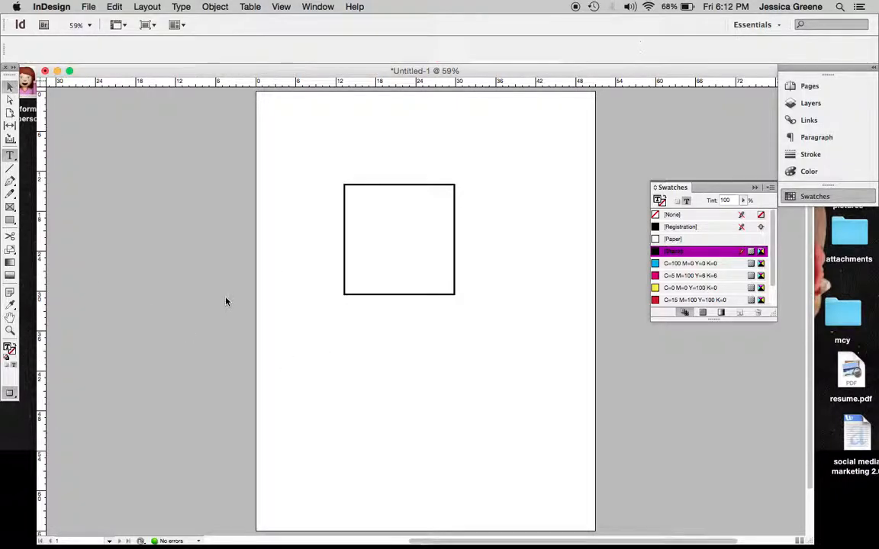
{"action": "key", "text": "Delete"}
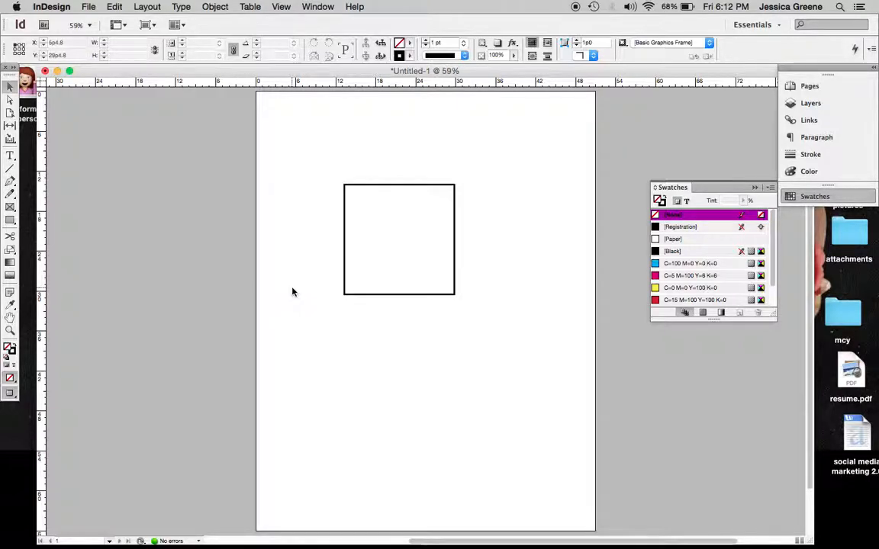
Place the image emoji.png from the Desktop into the square frame.
{"action": "left_click", "coordinate": [414, 206]}
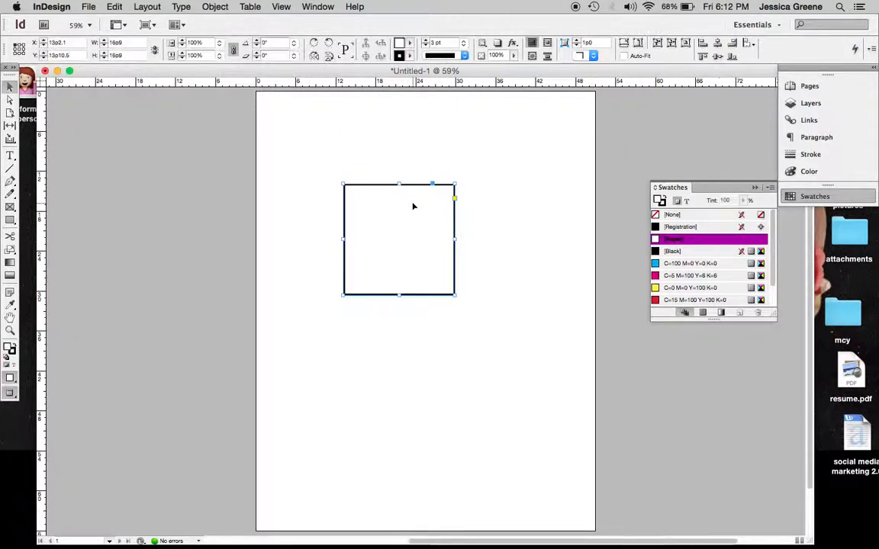
{"action": "key", "text": "super+d"}
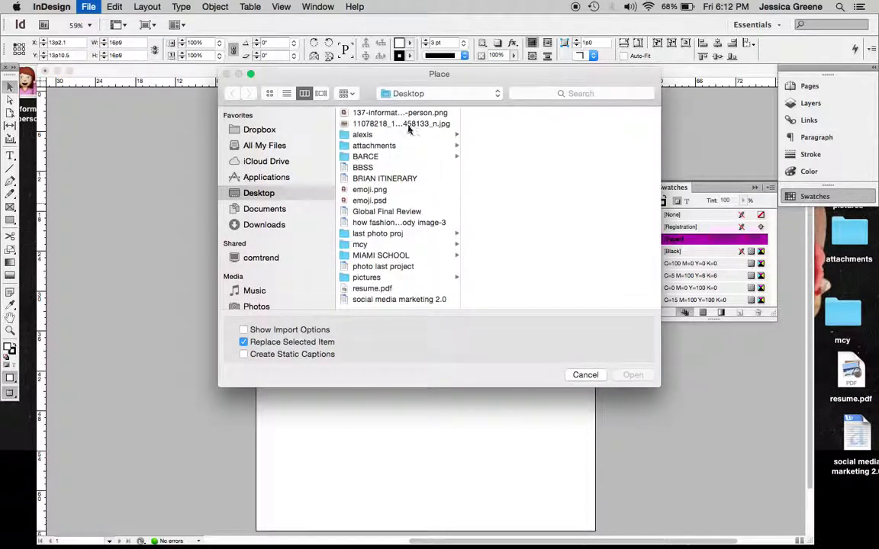
{"action": "left_click", "coordinate": [381, 191]}
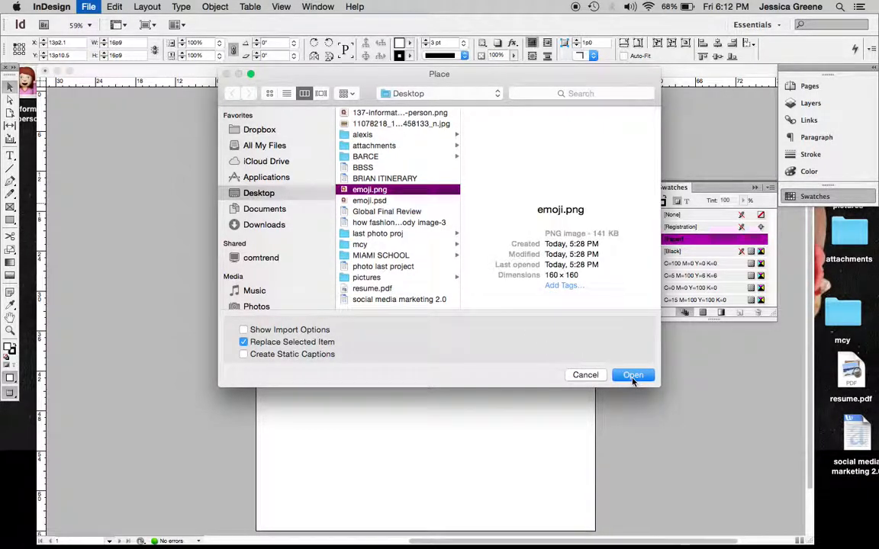
{"action": "left_click", "coordinate": [633, 377]}
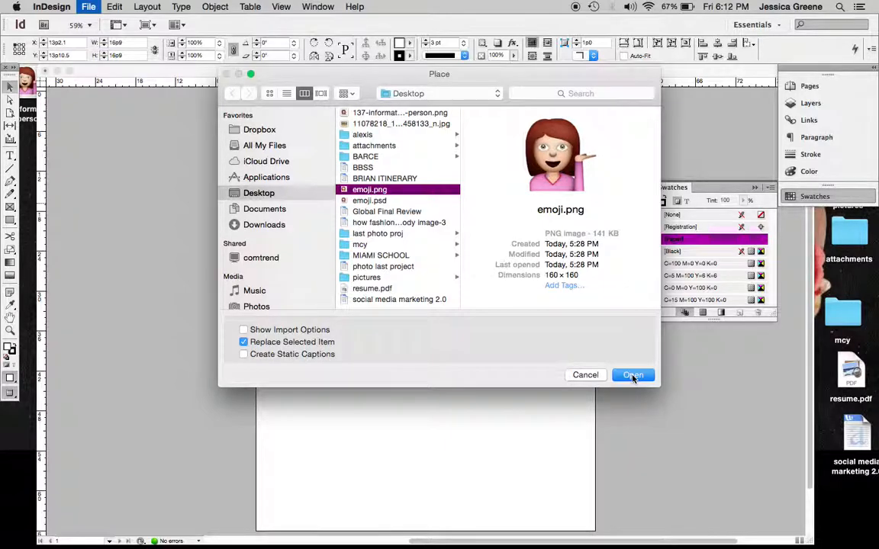
{"action": "left_click", "coordinate": [633, 374]}
Center the emoji image inside its square frame and deselect it.
{"action": "left_click", "coordinate": [381, 238]}
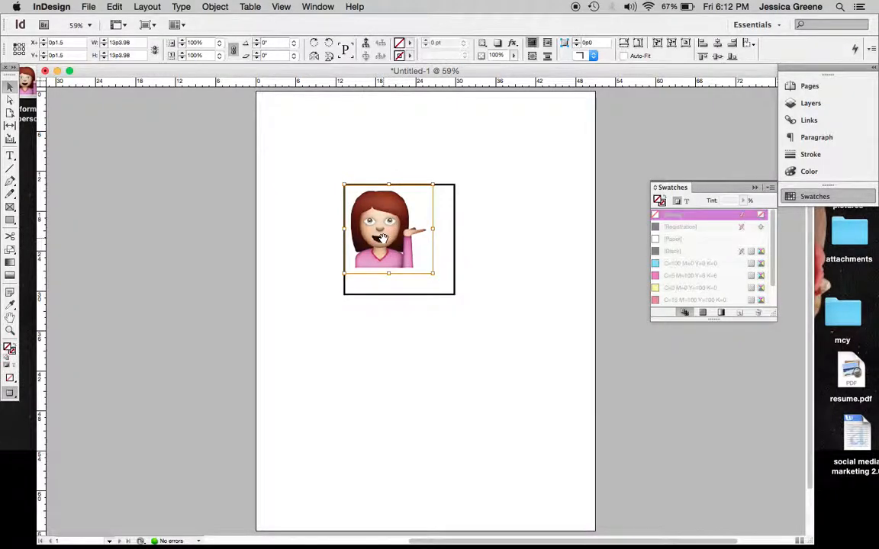
{"action": "left_click_drag", "start_coordinate": [382, 238], "coordinate": [397, 253]}
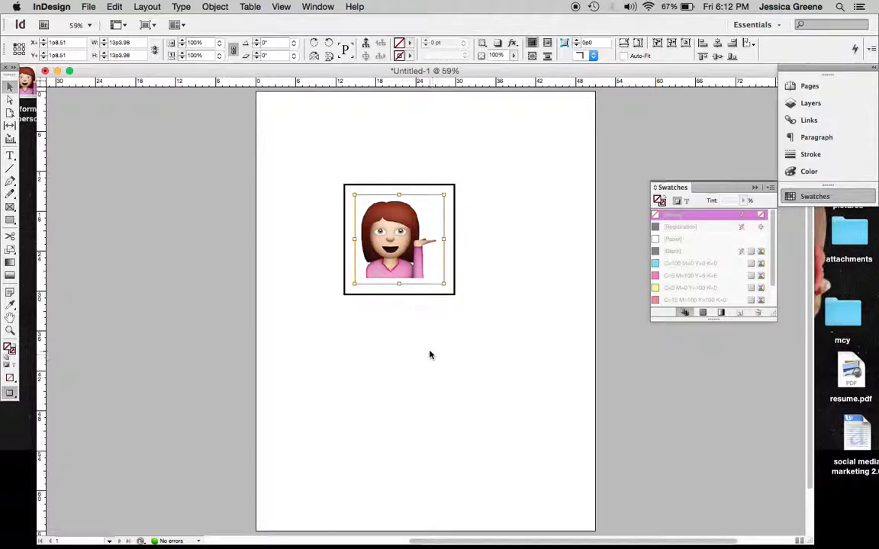
{"action": "key", "text": "Escape"}
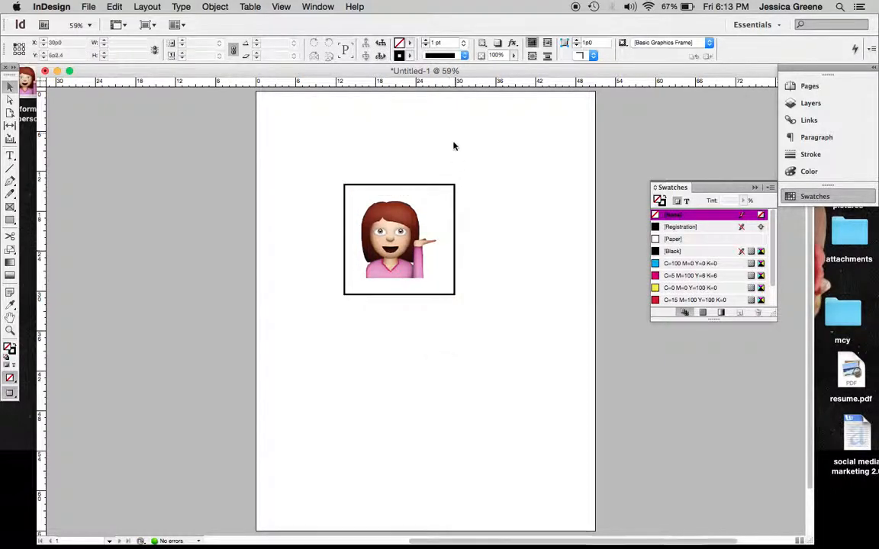
Try magenta as the emoji frame's stroke color, then set the stroke to the [Registration] swatch.
{"action": "left_click", "coordinate": [450, 204]}
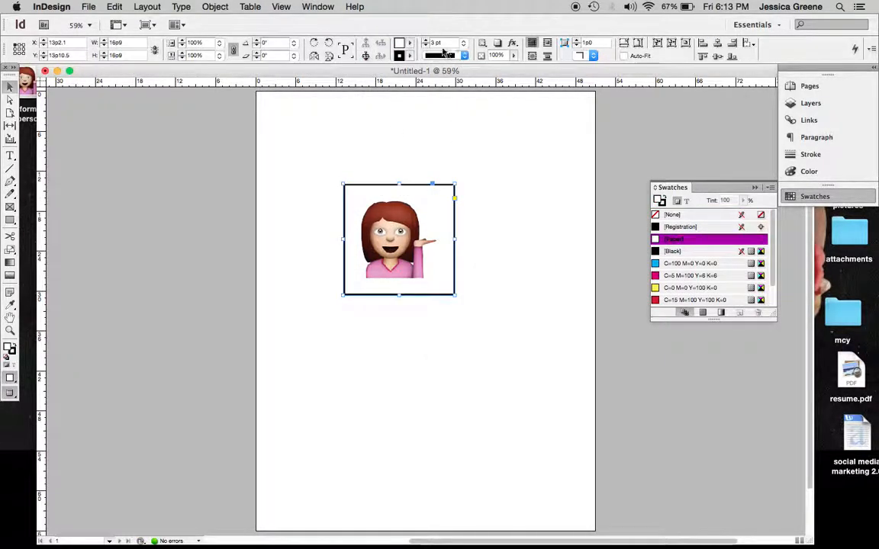
{"action": "left_click", "coordinate": [410, 55]}
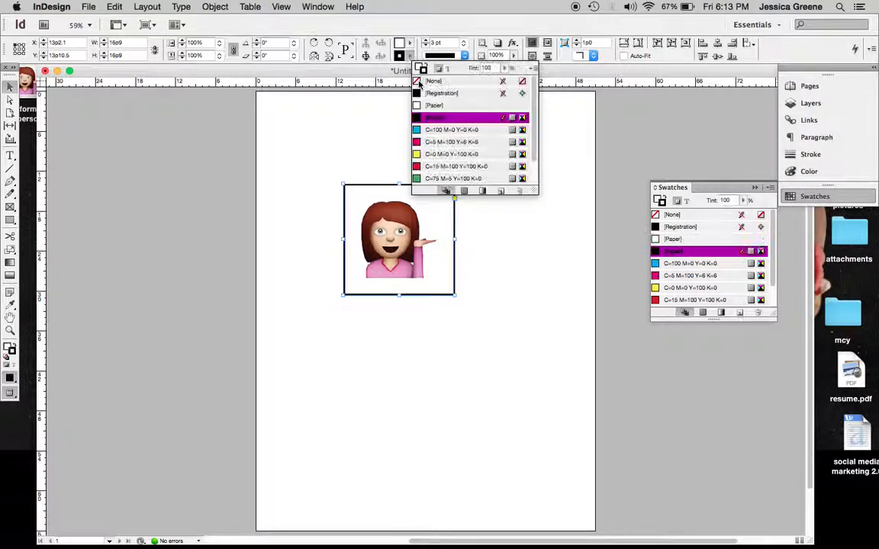
{"action": "left_click", "coordinate": [428, 143]}
{"action": "left_click", "coordinate": [432, 93]}
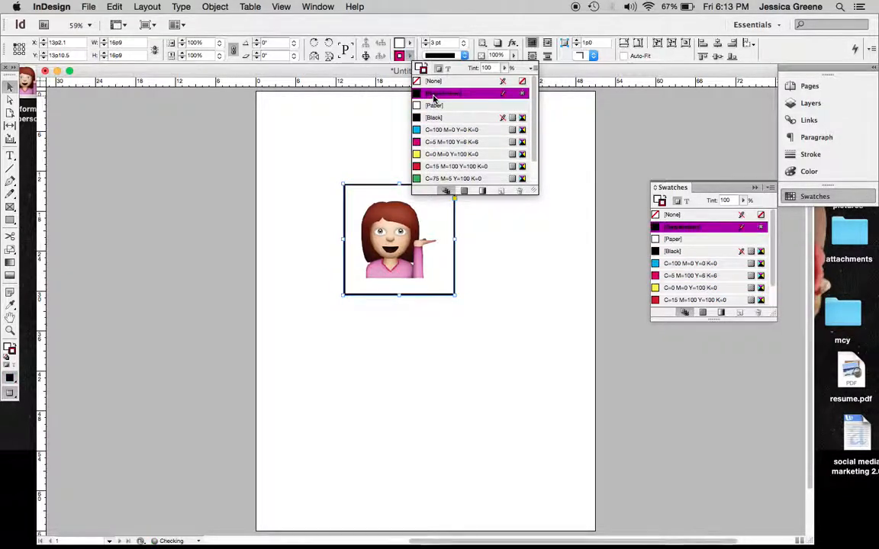
{"action": "left_click", "coordinate": [443, 287]}
Try the C=5 M=100 Y=6 K=6 fill on the emoji frame and restore the [Paper] fill.
{"action": "left_click", "coordinate": [409, 43]}
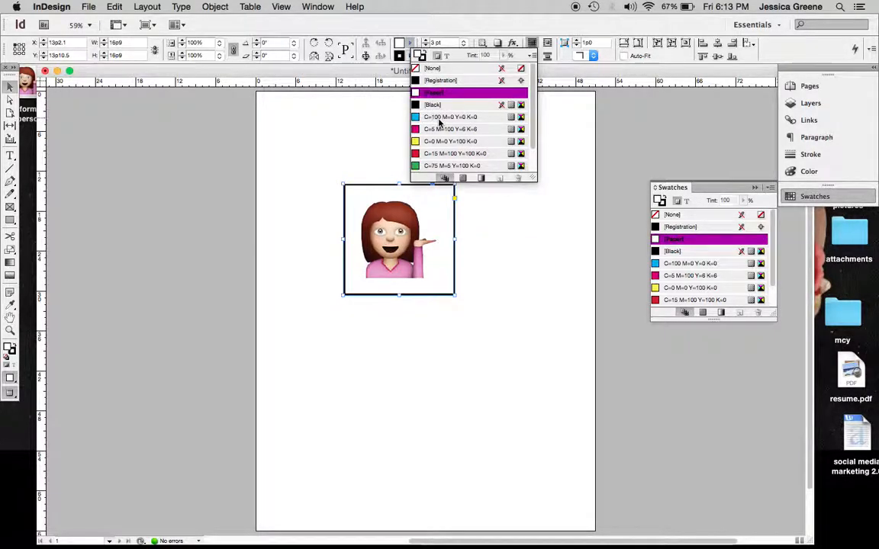
{"action": "left_click", "coordinate": [439, 131]}
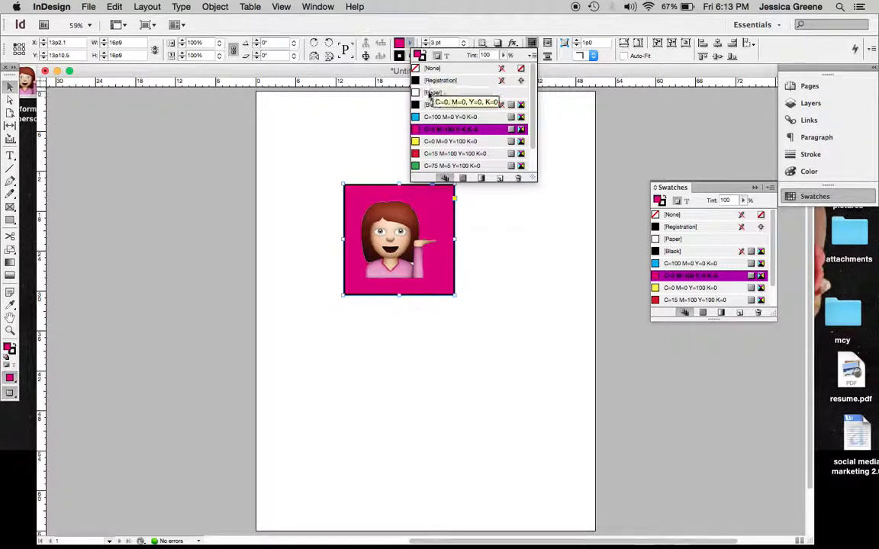
{"action": "left_click", "coordinate": [432, 93]}
{"action": "left_click", "coordinate": [373, 437]}
Open the corner options for the emoji frame and set all four corners to the Rounded shape.
{"action": "left_click", "coordinate": [367, 275]}
{"action": "left_click", "coordinate": [284, 212]}
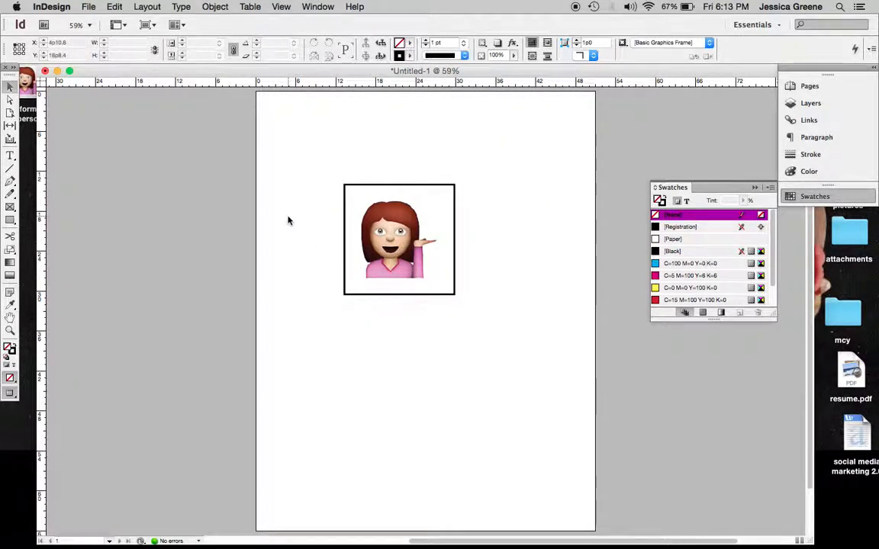
{"action": "left_click_drag", "start_coordinate": [286, 210], "coordinate": [466, 271]}
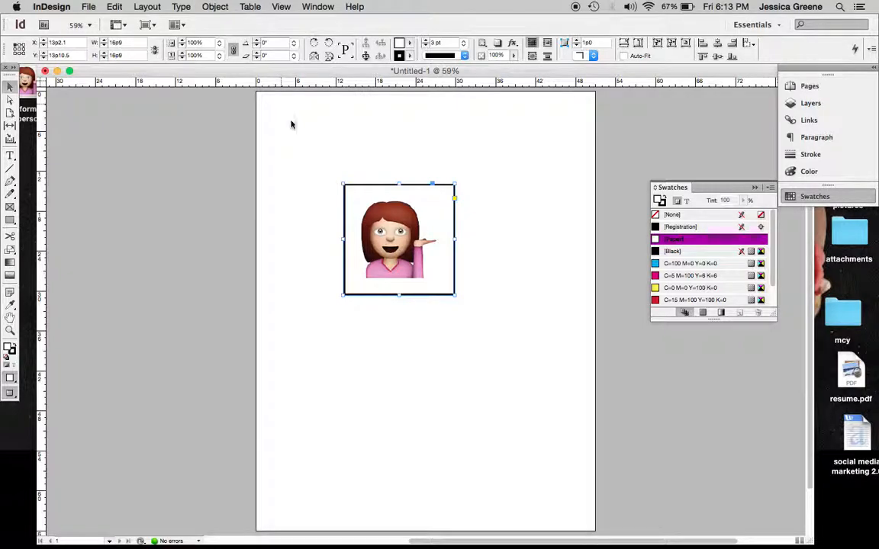
{"action": "left_click", "coordinate": [216, 6]}
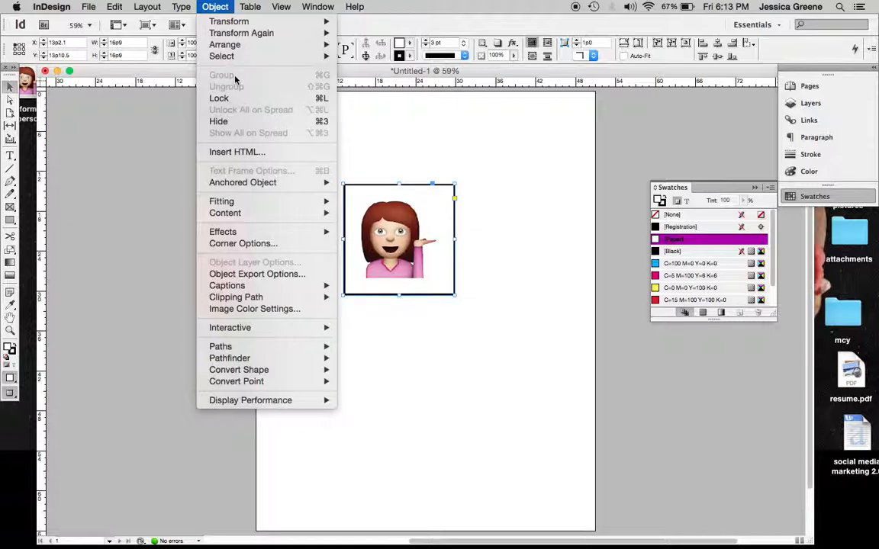
{"action": "left_click", "coordinate": [433, 158]}
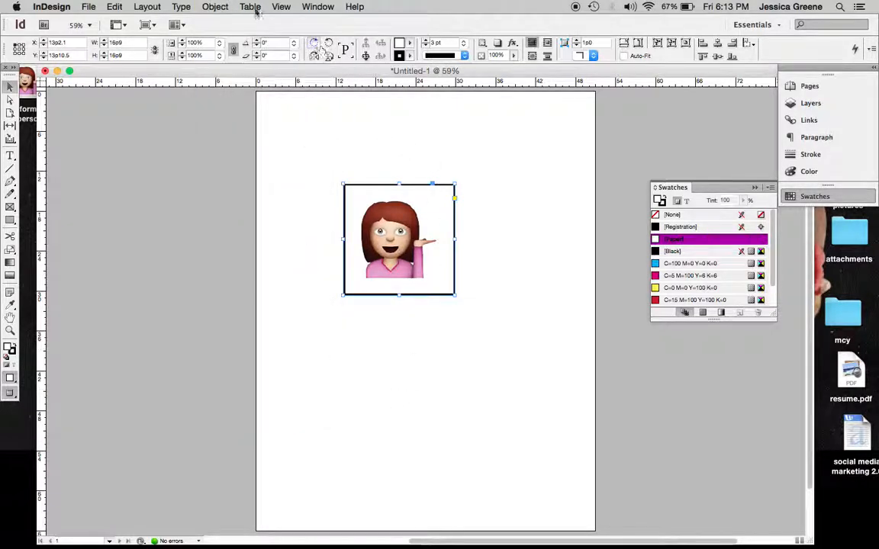
{"action": "left_click", "coordinate": [215, 6]}
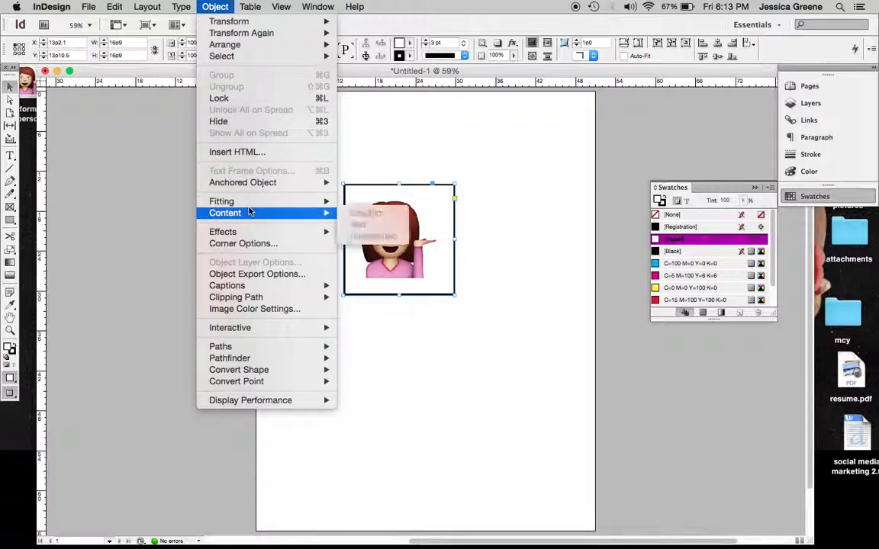
{"action": "mouse_move", "coordinate": [245, 232]}
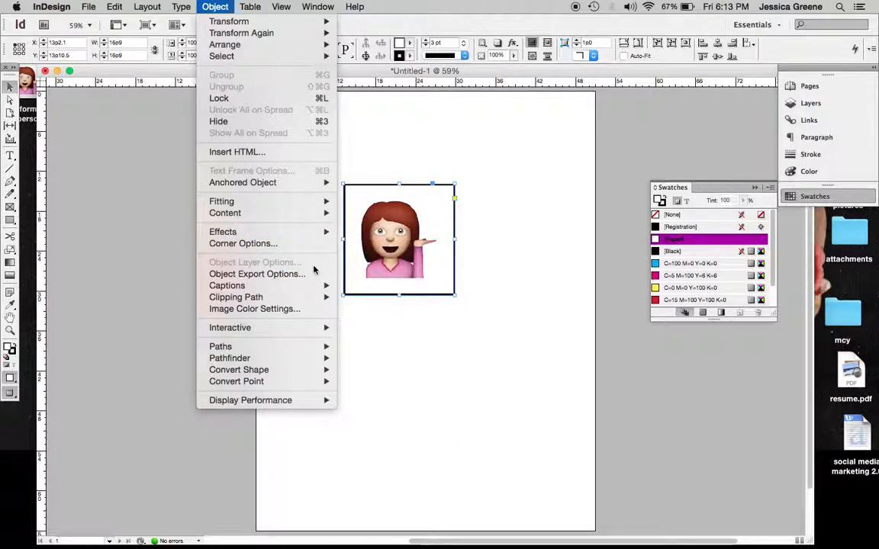
{"action": "left_click", "coordinate": [276, 244]}
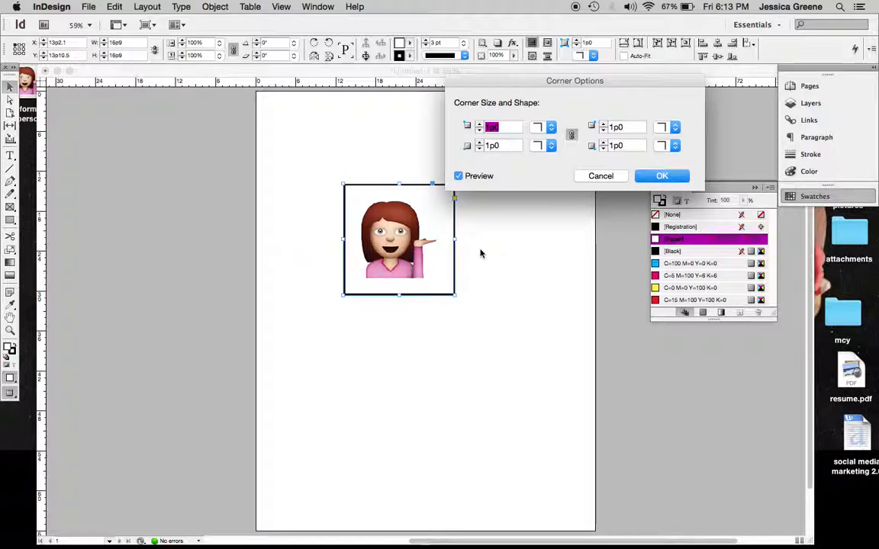
{"action": "left_click", "coordinate": [551, 130]}
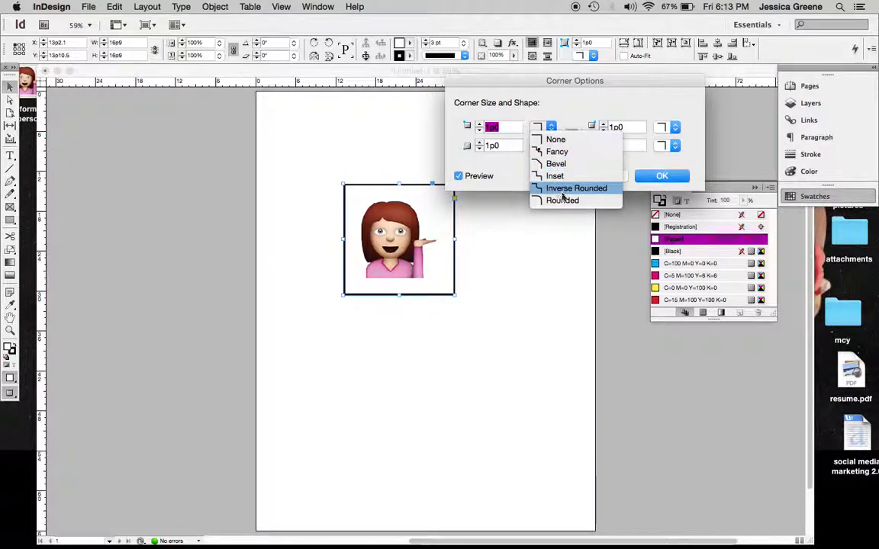
{"action": "left_click", "coordinate": [563, 201]}
Set the corner size of the emoji frame to 1p5 on all corners, apply it and deselect the frame.
{"action": "left_click", "coordinate": [480, 124]}
{"action": "left_click", "coordinate": [480, 124]}
{"action": "left_click", "coordinate": [480, 124]}
{"action": "left_click", "coordinate": [480, 125]}
{"action": "left_click", "coordinate": [480, 124]}
{"action": "left_click", "coordinate": [480, 124]}
{"action": "left_click", "coordinate": [480, 124]}
{"action": "left_click", "coordinate": [480, 125]}
{"action": "left_click", "coordinate": [480, 125]}
{"action": "left_click", "coordinate": [480, 125]}
{"action": "left_click", "coordinate": [480, 124]}
{"action": "left_click", "coordinate": [480, 130]}
{"action": "left_click", "coordinate": [480, 131]}
{"action": "left_click", "coordinate": [480, 130]}
{"action": "left_click", "coordinate": [480, 131]}
{"action": "left_click", "coordinate": [480, 130]}
{"action": "left_click", "coordinate": [480, 130]}
{"action": "left_click", "coordinate": [480, 130]}
{"action": "left_click", "coordinate": [480, 130]}
{"action": "left_click", "coordinate": [480, 131]}
{"action": "left_click", "coordinate": [480, 130]}
{"action": "left_click", "coordinate": [480, 131]}
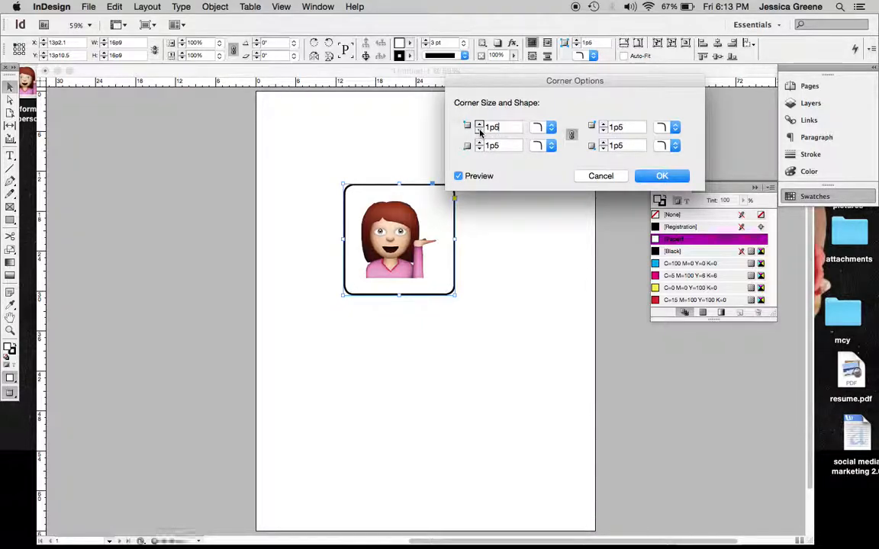
{"action": "left_click", "coordinate": [664, 176]}
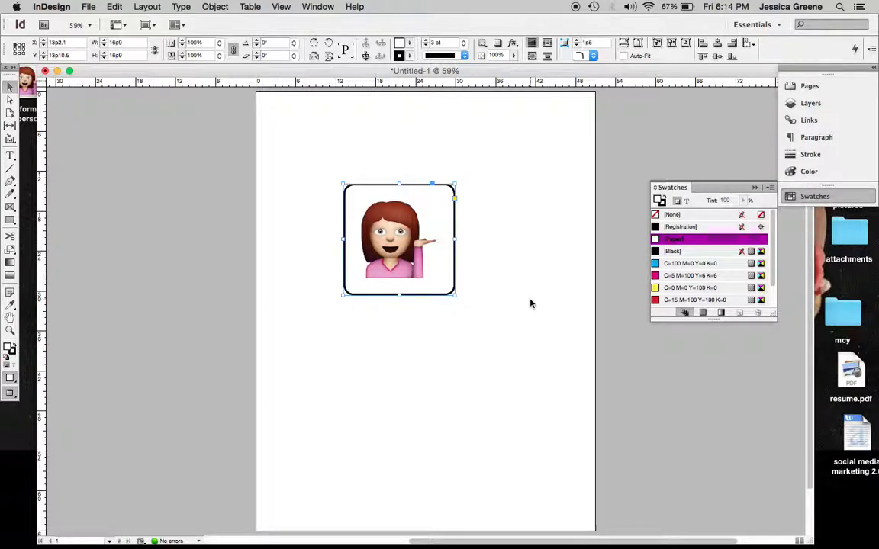
{"action": "left_click", "coordinate": [384, 446]}
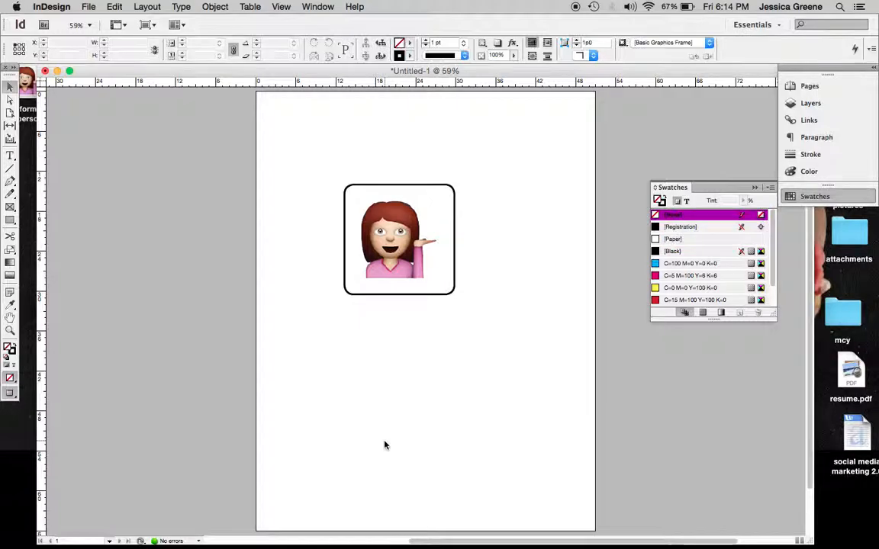